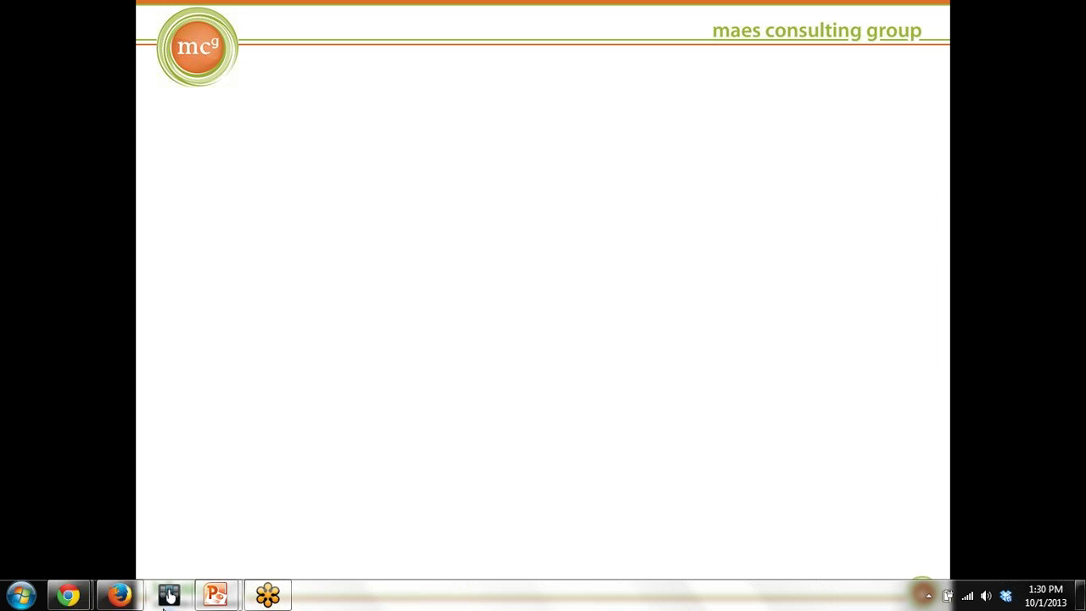
Switch from the PowerPoint slideshow to the empty Demo campaign in Campaign Builder
left_click(118, 597)
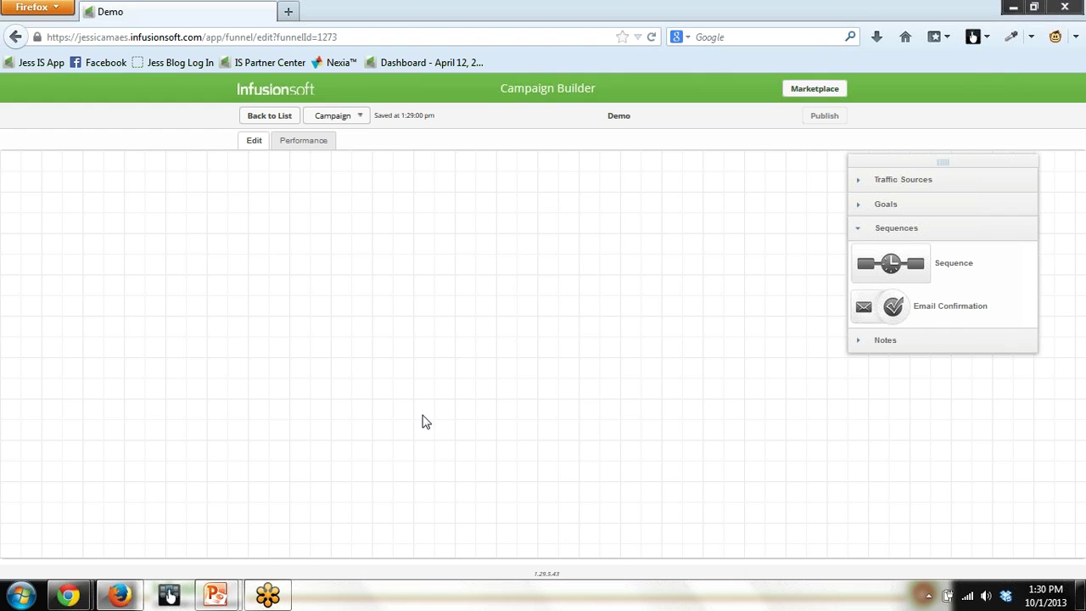
Place a Website traffic source, a Sign up for newsletter goal and a sequence on the canvas
left_click(918, 182)
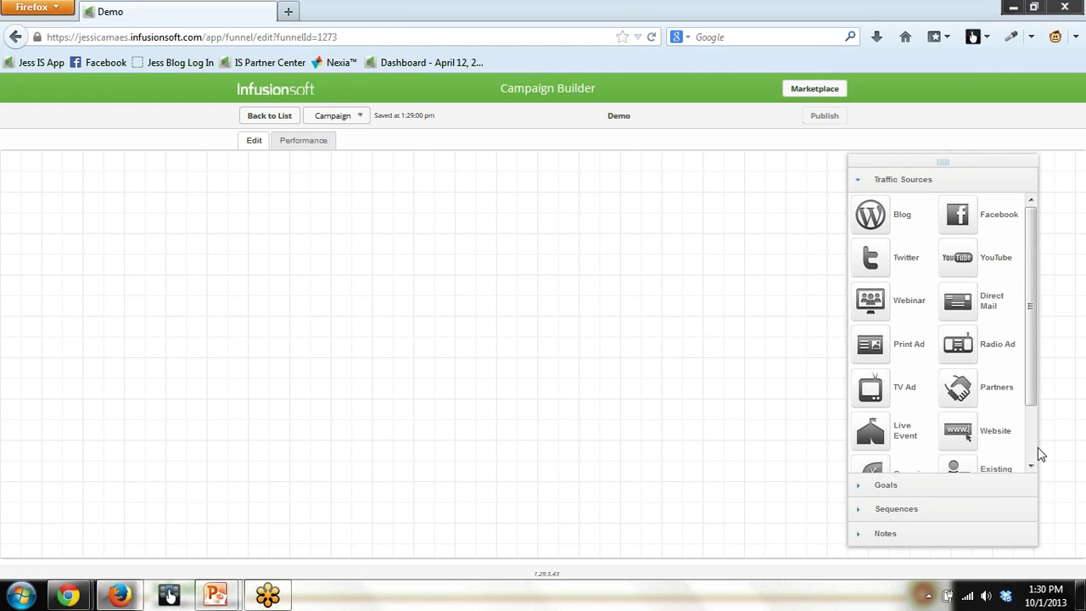
mouse_move(965, 441)
left_mouse_down()
mouse_move(645, 421)
mouse_move(242, 286)
mouse_move(225, 294)
left_mouse_up()
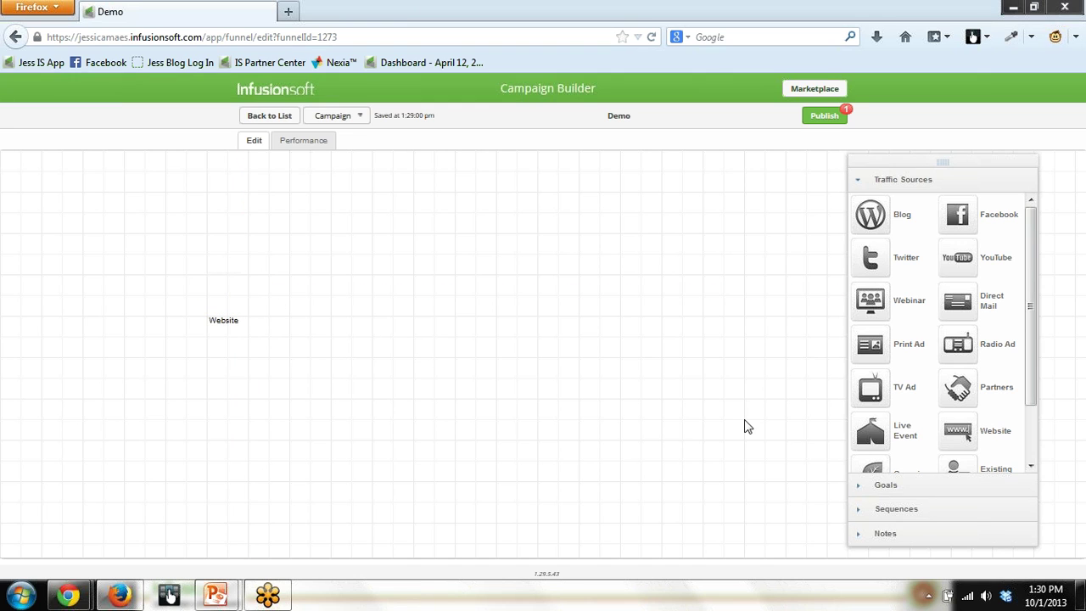
left_click(888, 486)
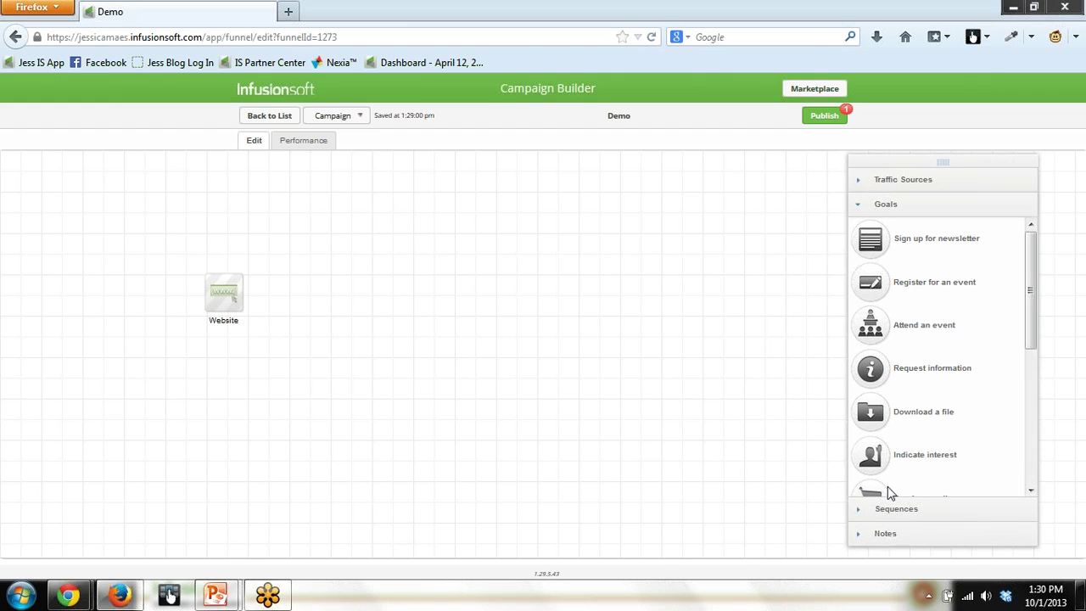
left_click_drag(869, 243, 326, 288)
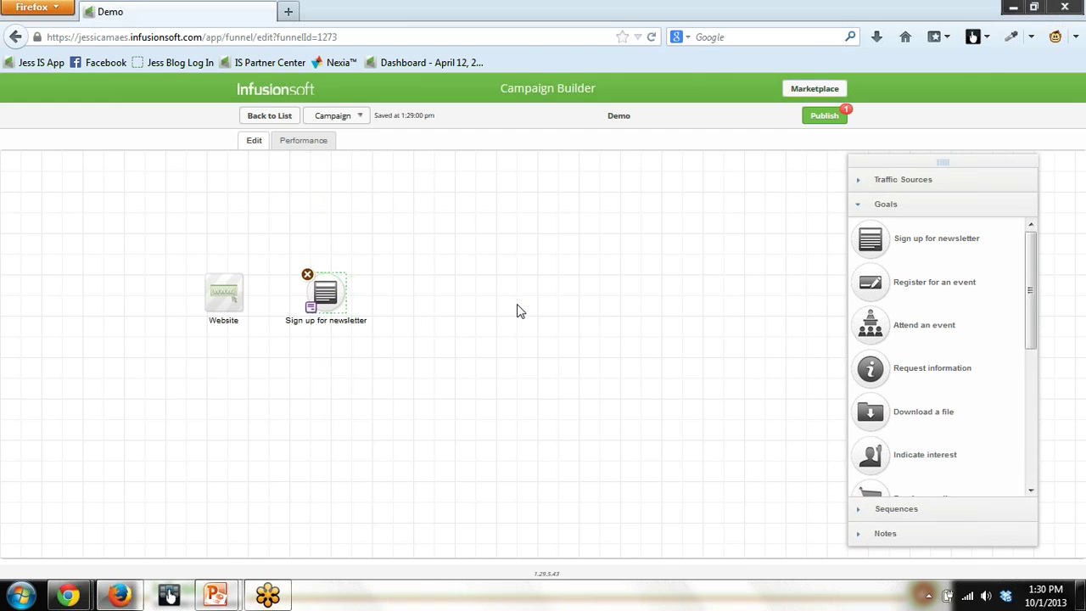
left_click(882, 509)
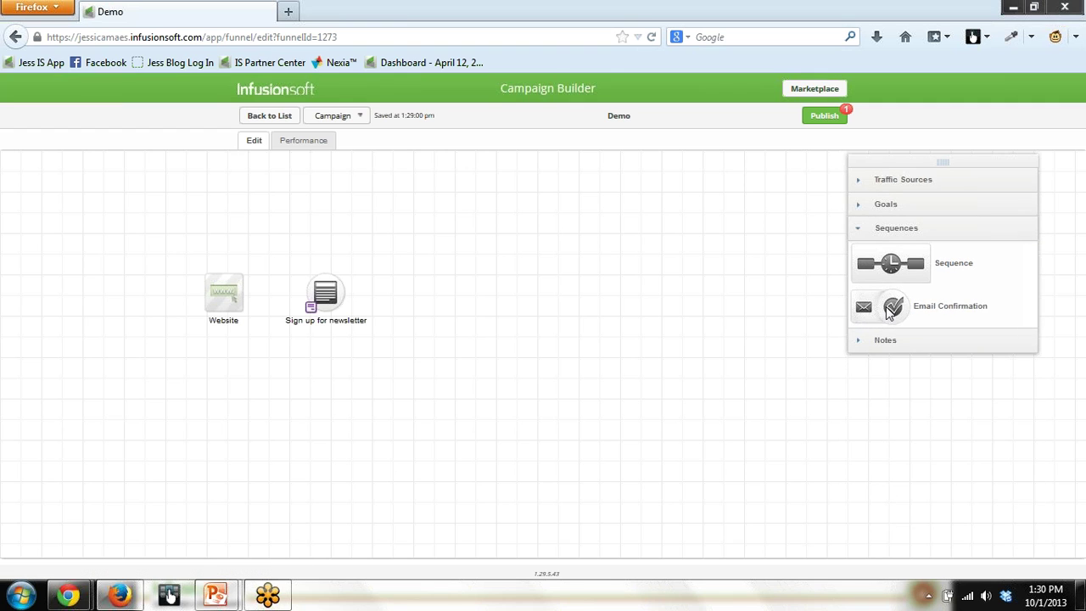
left_click_drag(890, 263, 466, 293)
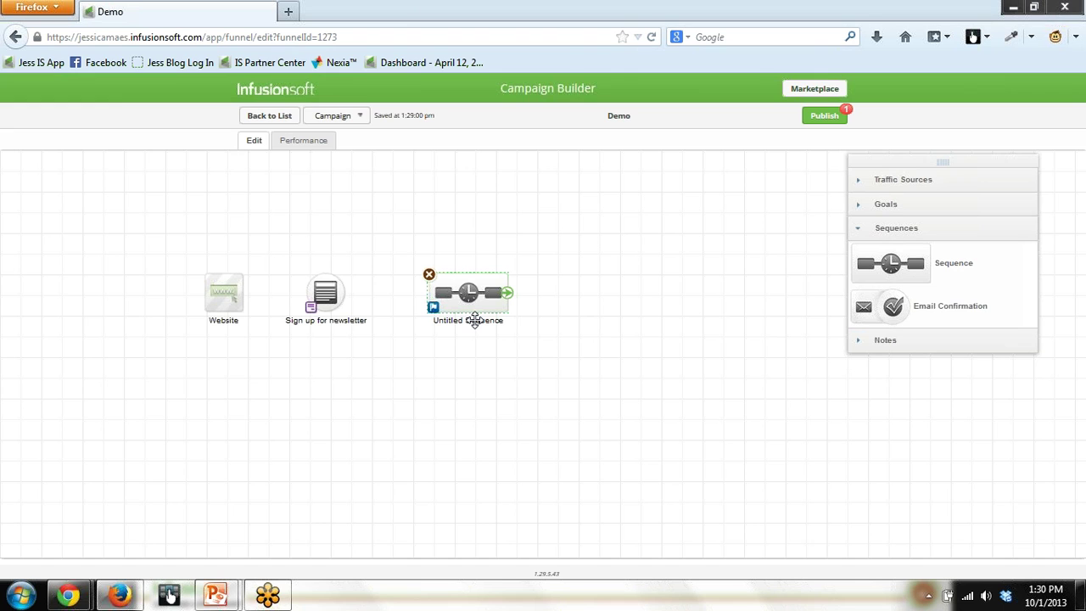
Add a Purchase online goal and connect Website, newsletter goal, sequence and Purchase online
left_click(885, 207)
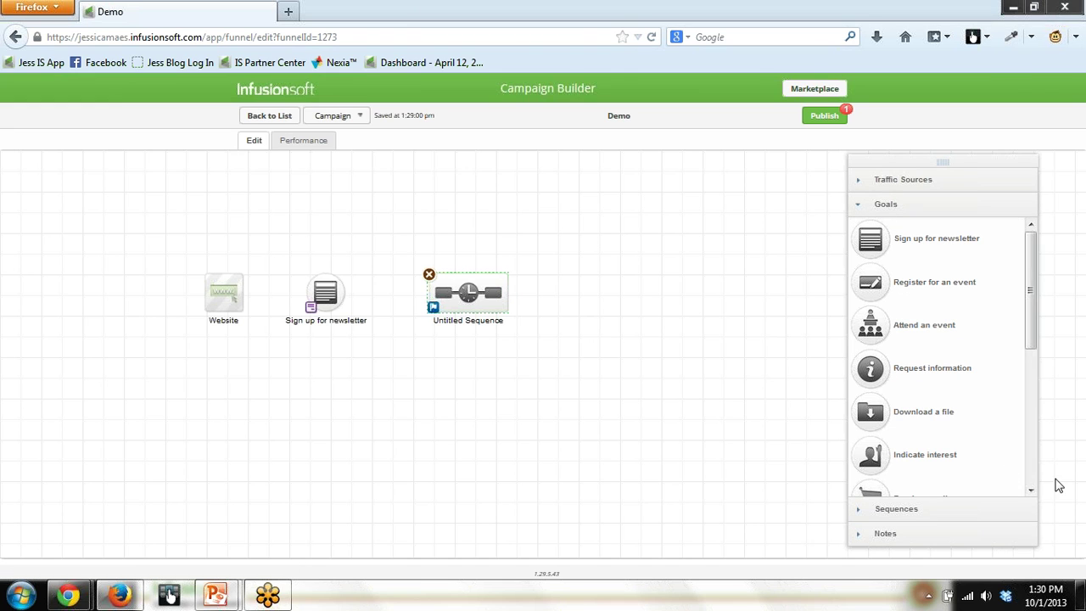
left_click(1030, 471)
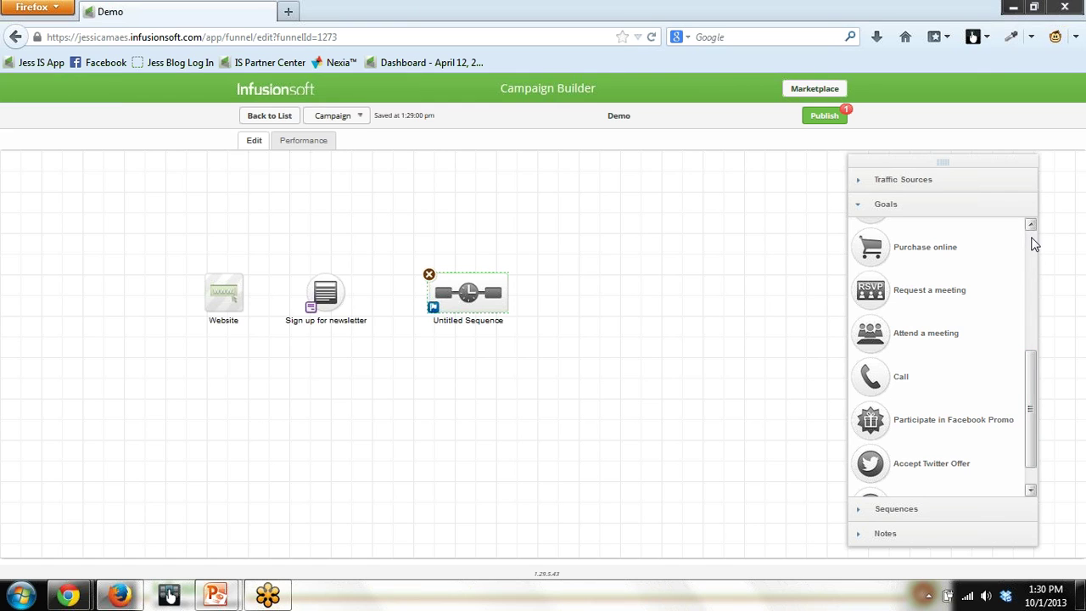
left_click_drag(865, 257, 607, 315)
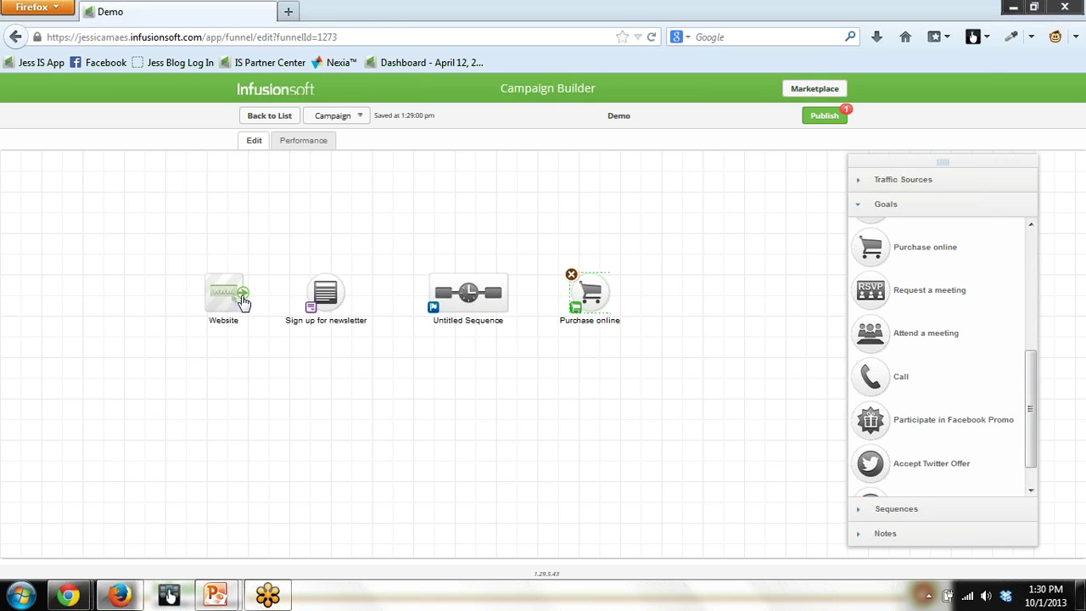
left_click_drag(244, 292, 434, 297)
left_click_drag(508, 292, 570, 293)
Add a second sequence after Purchase online and connect it
left_click(939, 512)
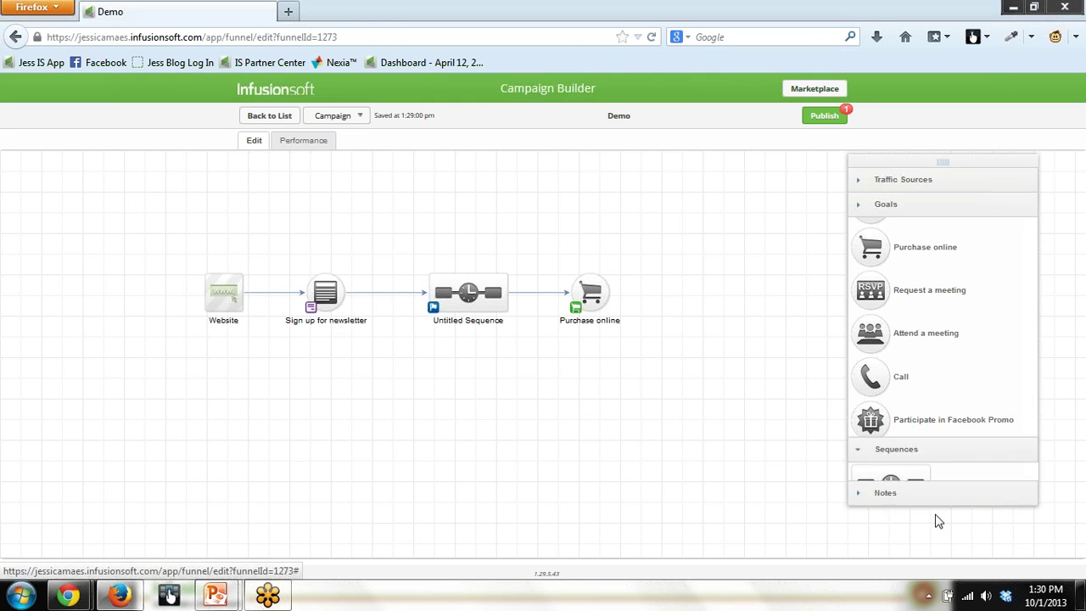
left_click_drag(891, 265, 694, 291)
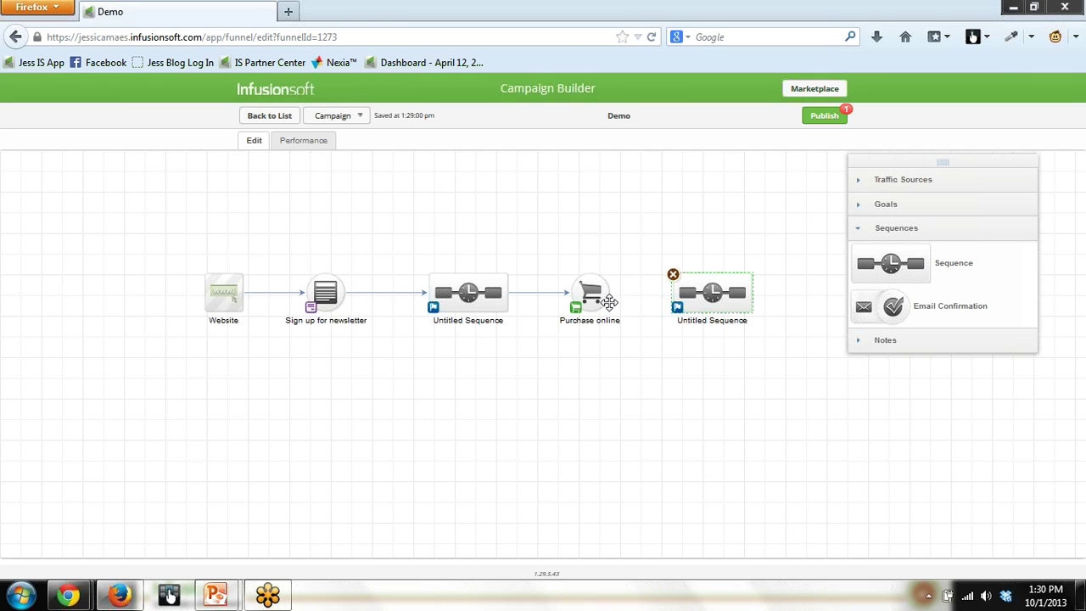
left_click_drag(609, 299, 694, 291)
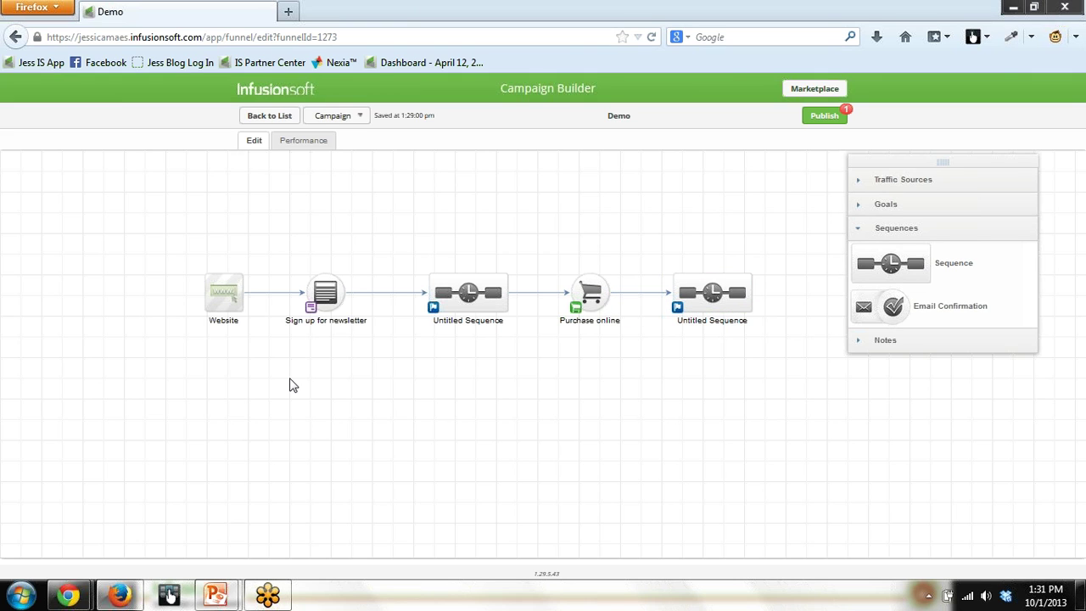
Name the newsletter goal 'Free report' and the first sequence 'Tag, deliver and follow up'
double_click(332, 326)
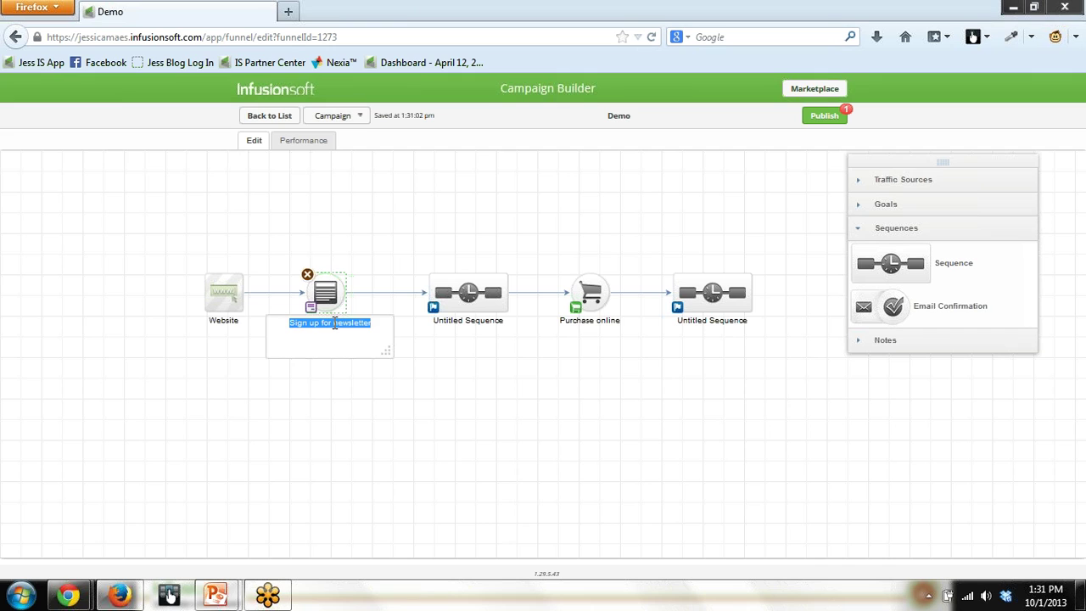
type("Free report")
left_click(408, 371)
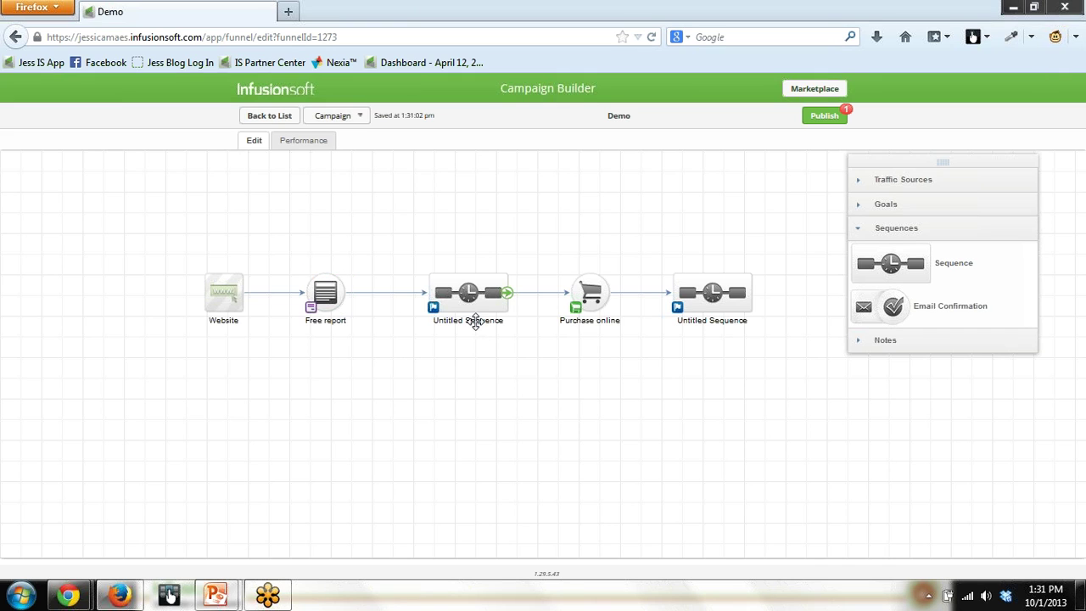
double_click(474, 323)
type("Tag")
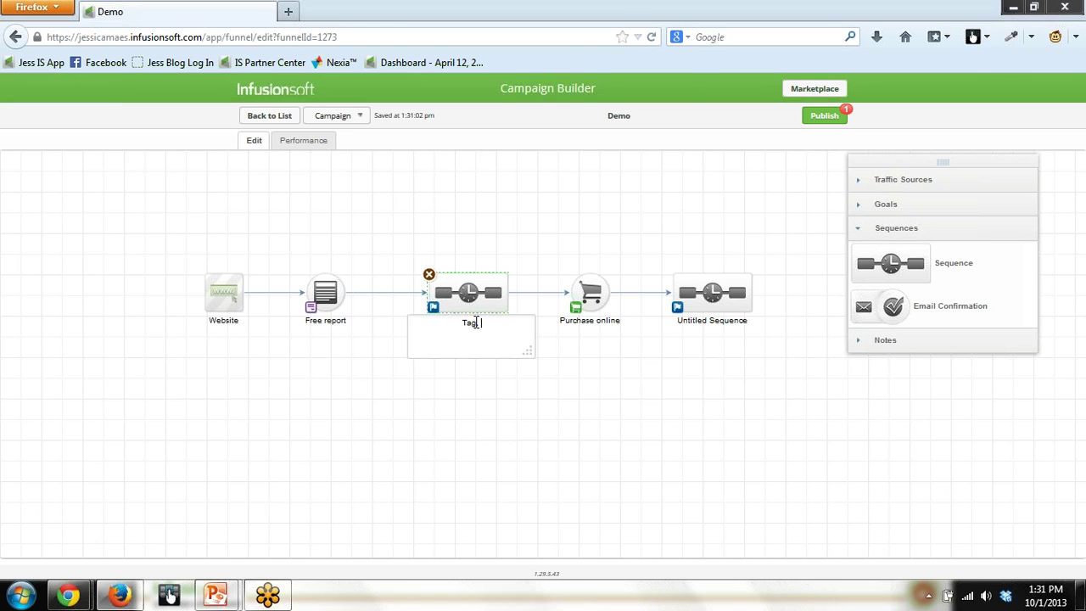
type(", deliver and follow up")
left_click(536, 380)
Name the last sequence 'Deliver and follow up' and select all five campaign steps
double_click(610, 320)
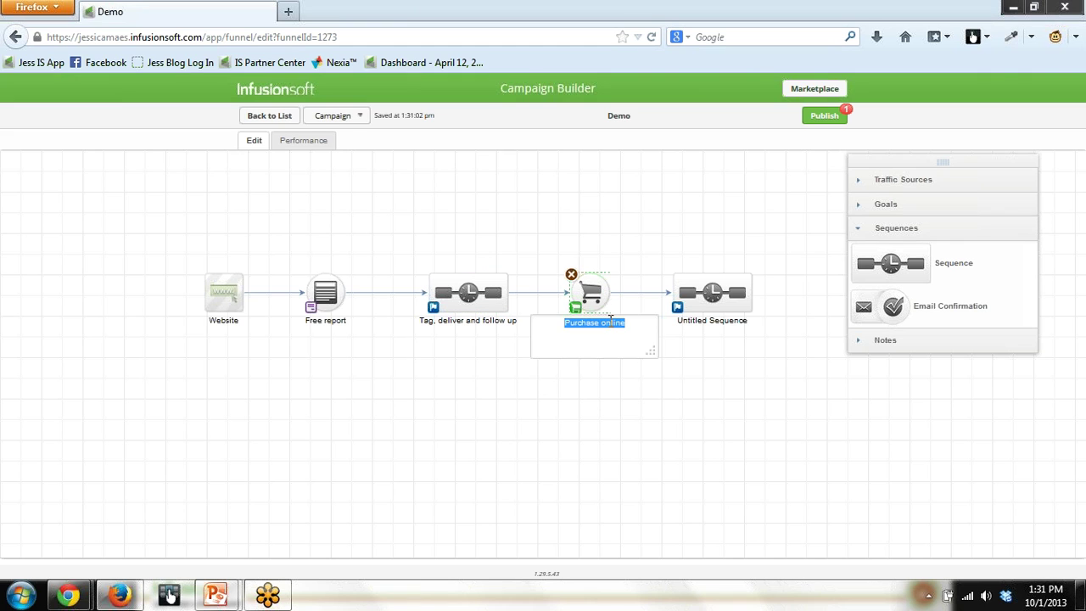
left_click(625, 366)
left_click(716, 322)
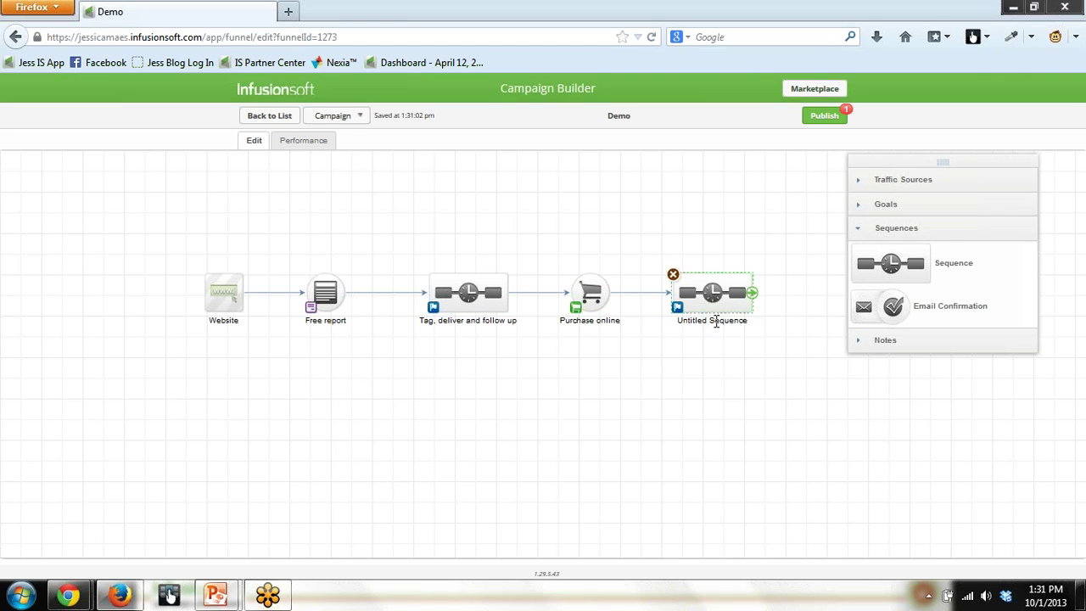
double_click(716, 321)
type("Deliver ")
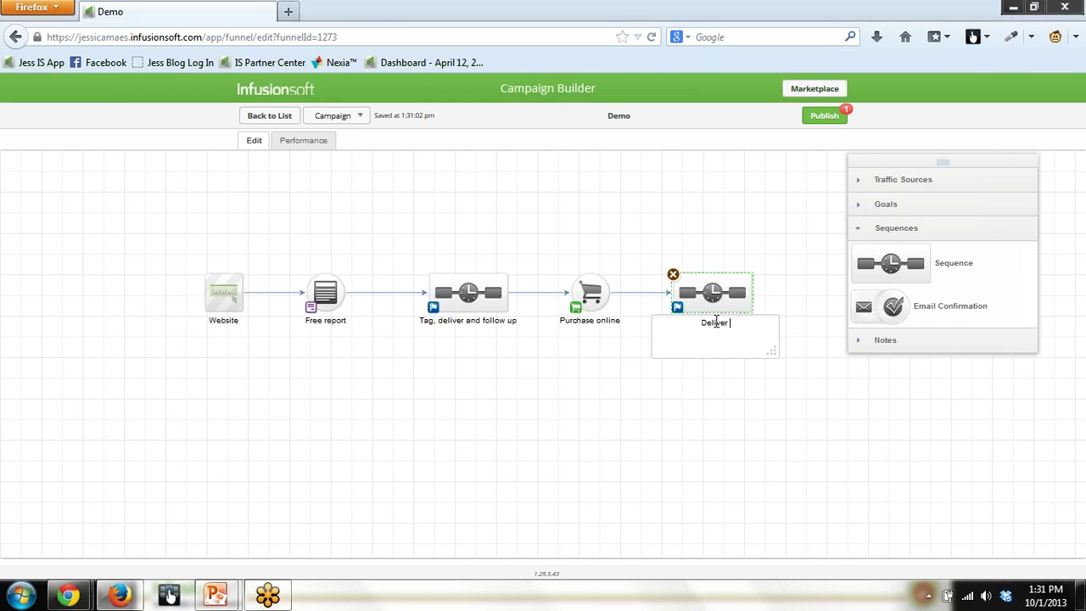
type("and follow up")
left_click(742, 436)
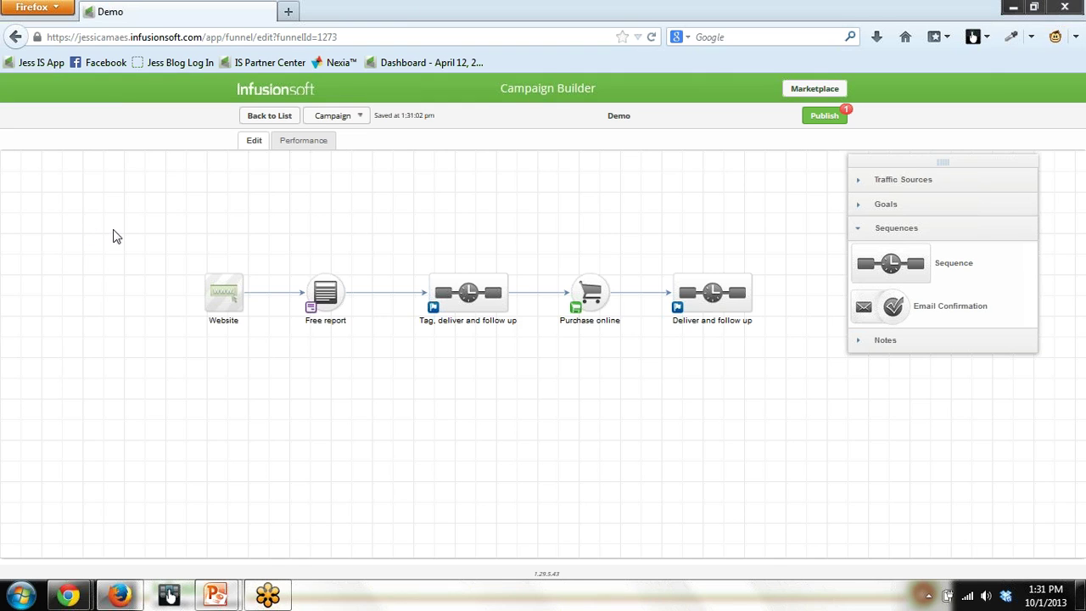
left_click_drag(114, 234, 863, 431)
left_click(677, 462)
left_click(432, 308)
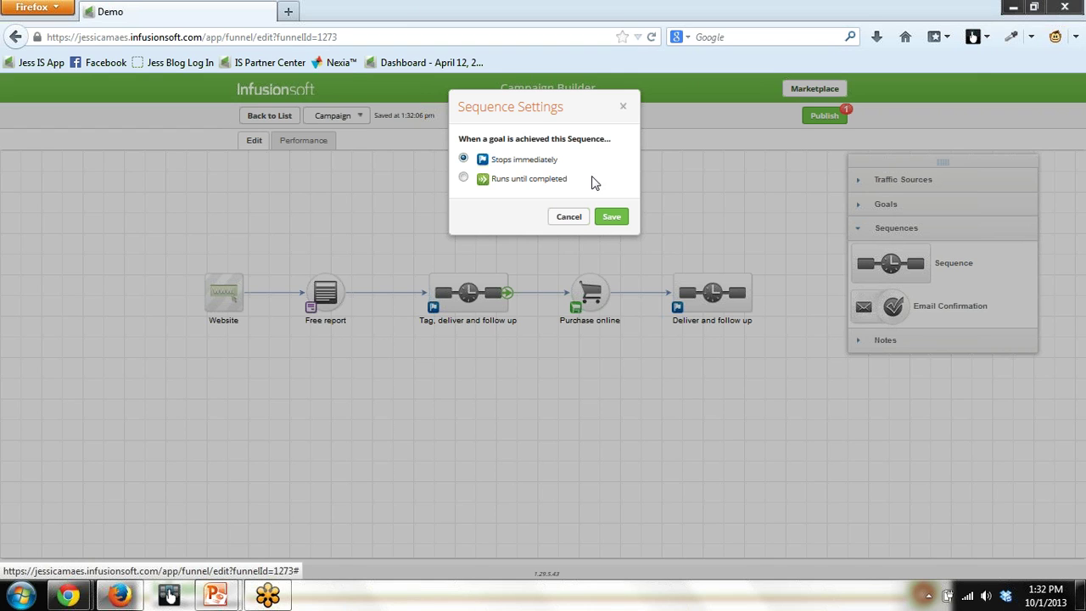
left_click(573, 218)
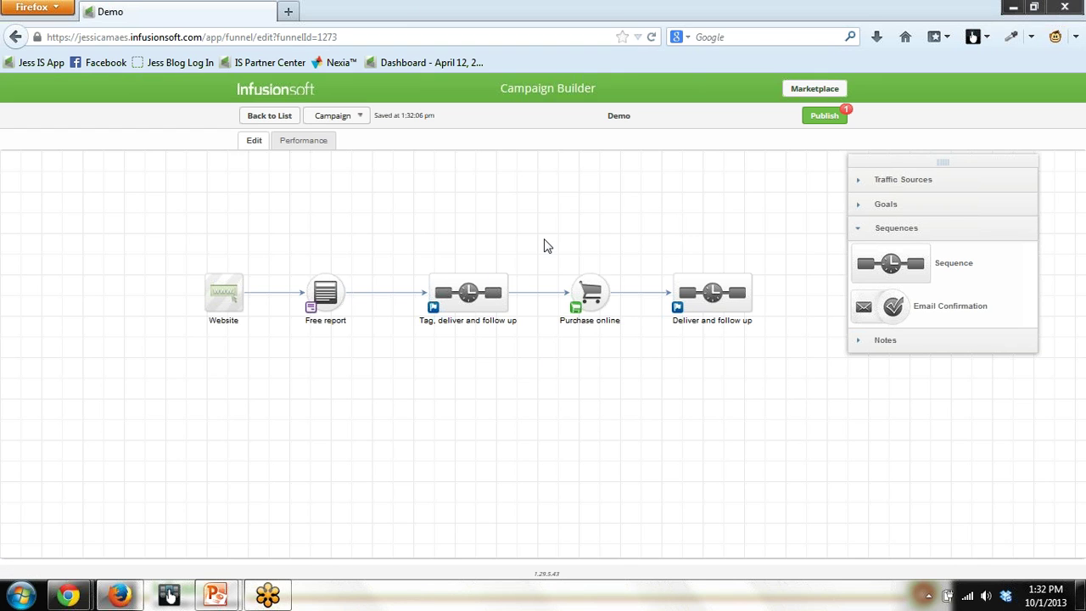
left_click_drag(543, 238, 642, 383)
left_click_drag(391, 240, 548, 394)
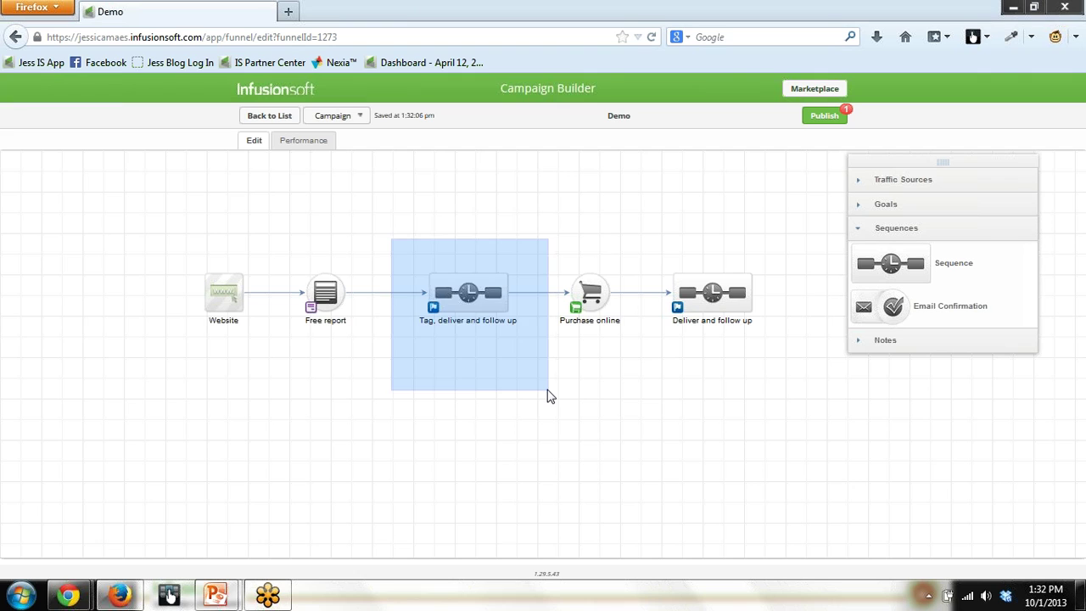
left_click_drag(547, 395, 547, 395)
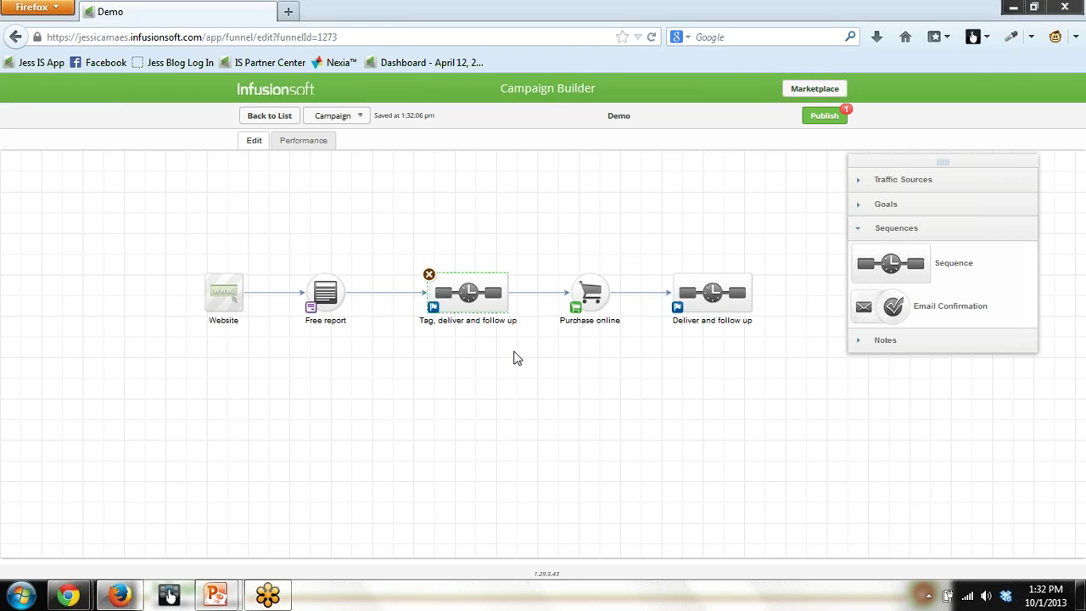
left_click_drag(548, 245, 630, 390)
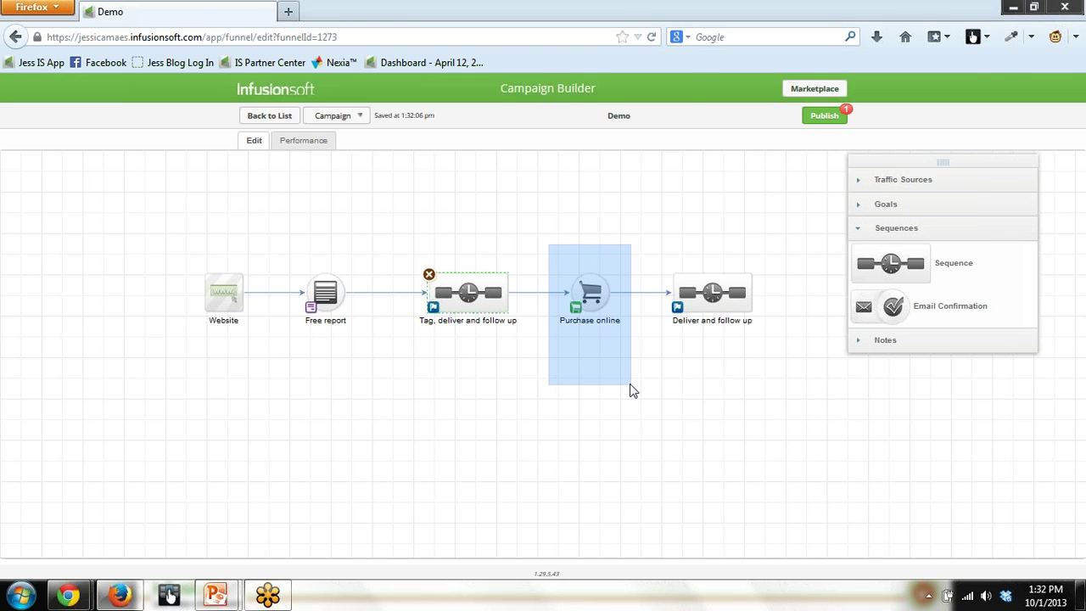
left_click_drag(631, 390, 630, 388)
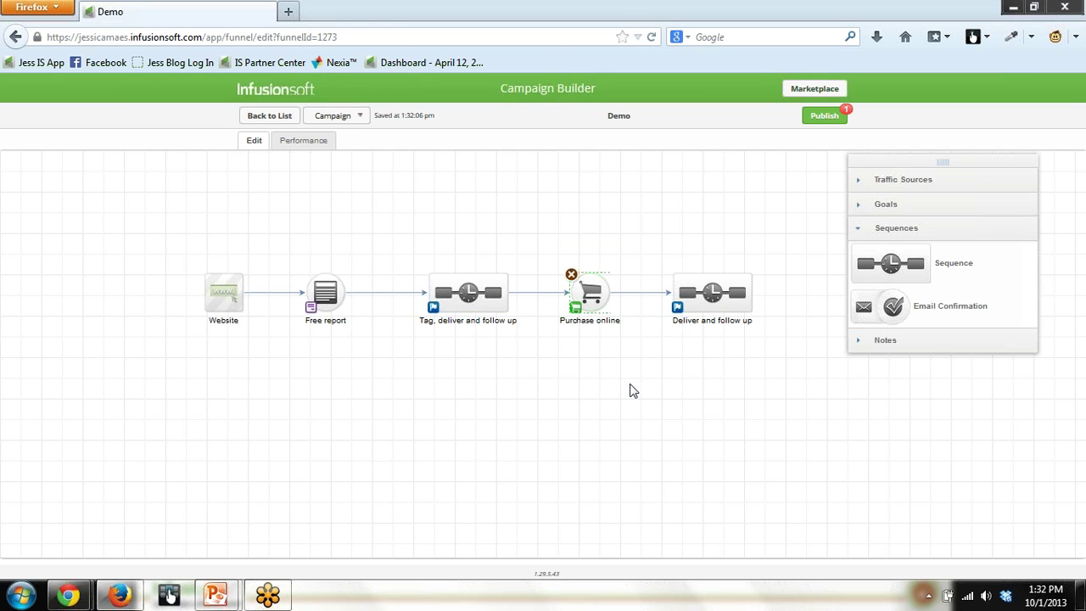
left_click(568, 390)
left_click_drag(391, 260, 529, 381)
left_click_drag(531, 251, 646, 359)
left_click_drag(413, 257, 537, 392)
left_click_drag(642, 262, 784, 399)
Retitle the first goal from 'Free report' to 'webinar sign up', typing 'webinar' then 'sign up'
left_click(744, 395)
mouse_move(325, 338)
left_click(323, 323)
left_click(324, 324)
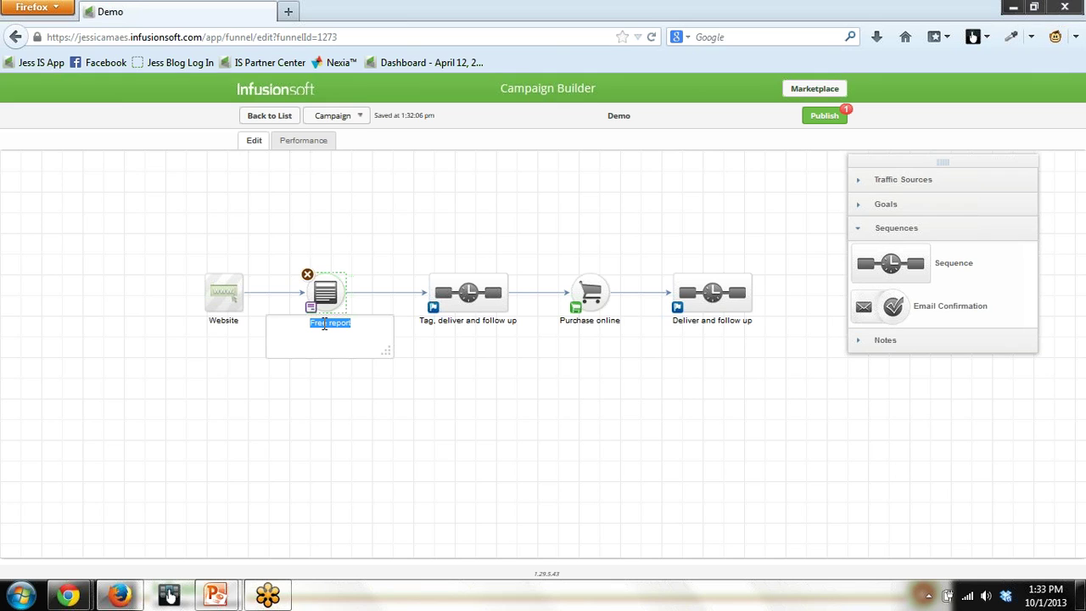
type("webinar")
left_click(417, 376)
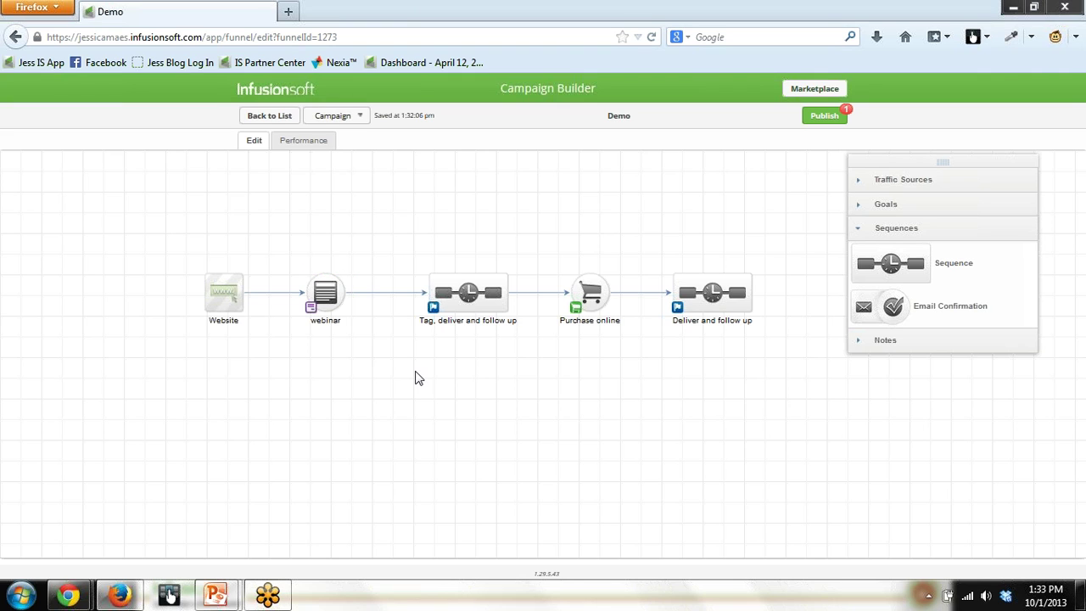
left_click(325, 320)
left_click(357, 322)
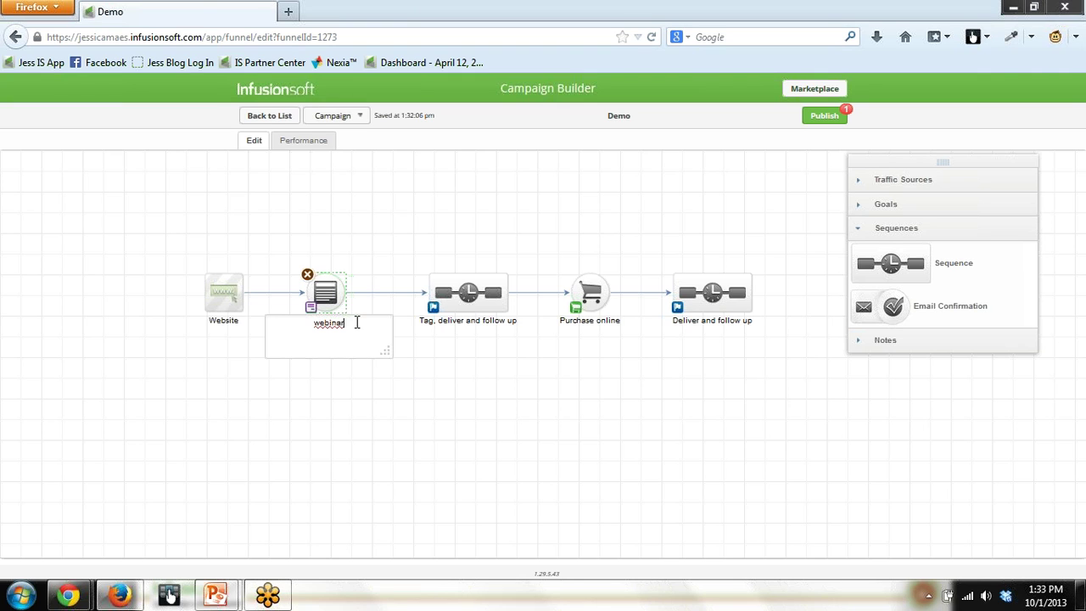
type("sign up")
left_click(499, 390)
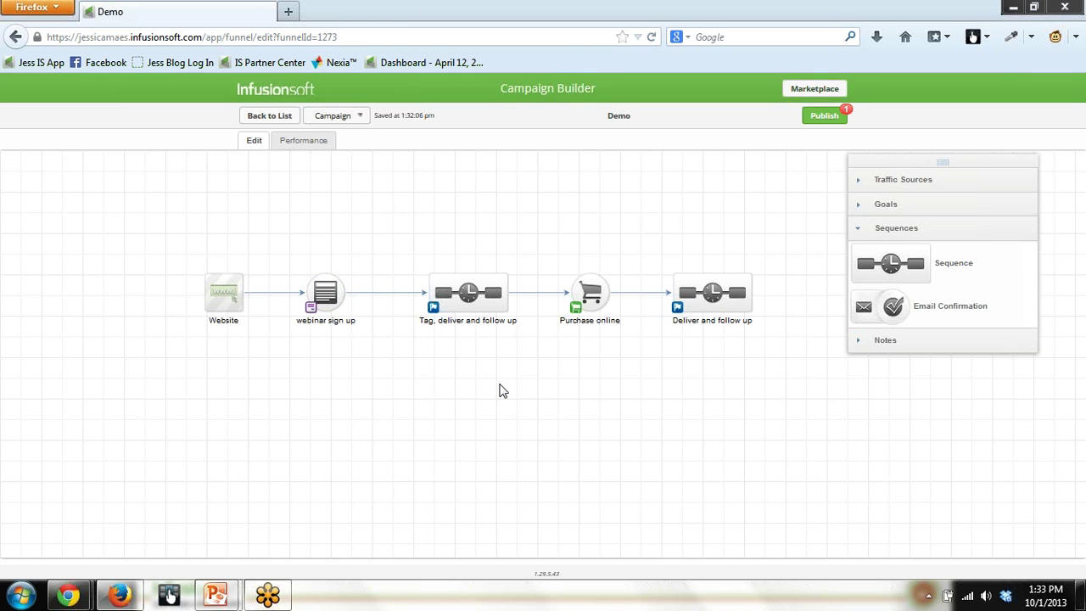
Insert 'send webinar details and reminders' after 'Tag,' and delete the old 'deliver and follow up' wording
left_click(483, 322)
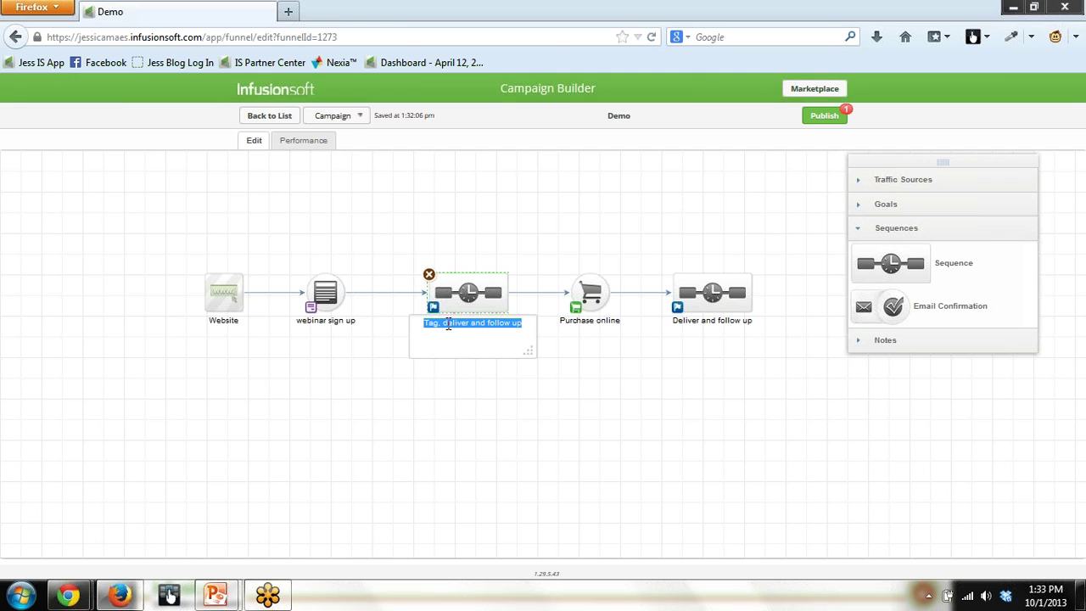
left_click(443, 324)
type("send webin")
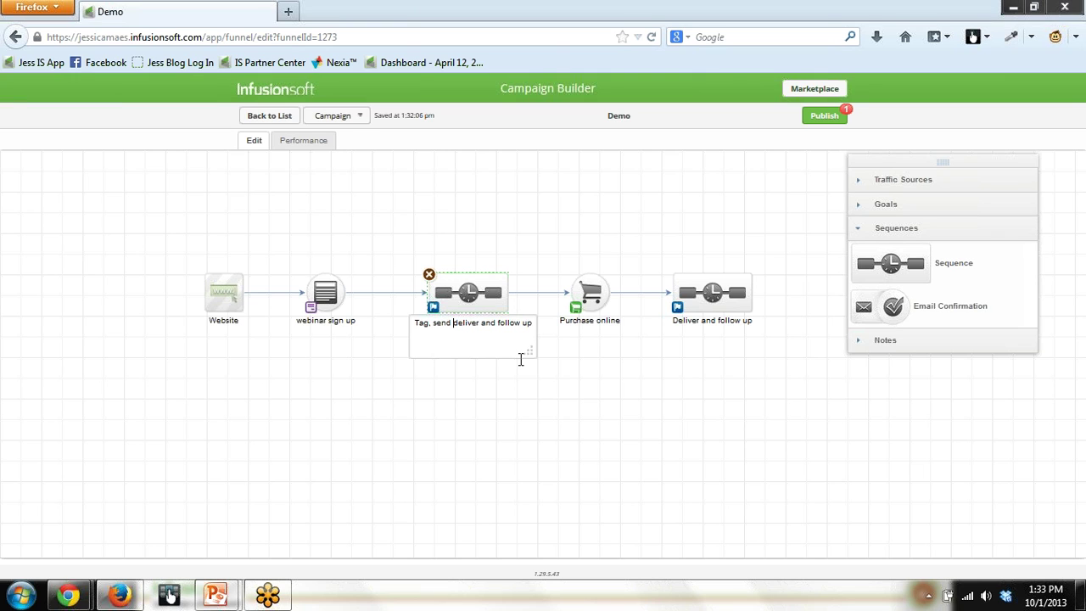
type("ar de")
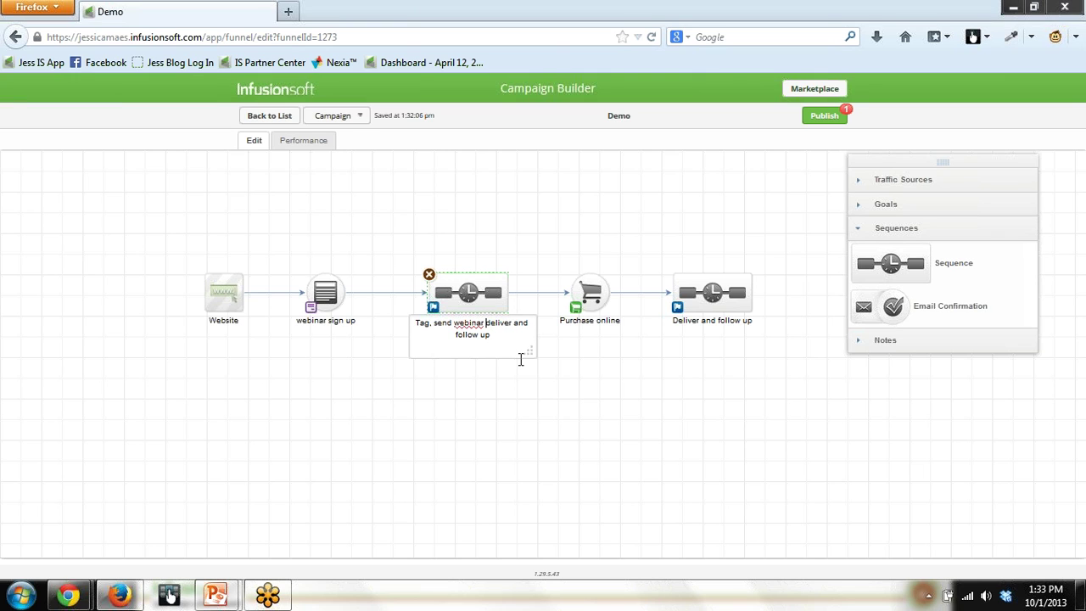
type("tails and rem")
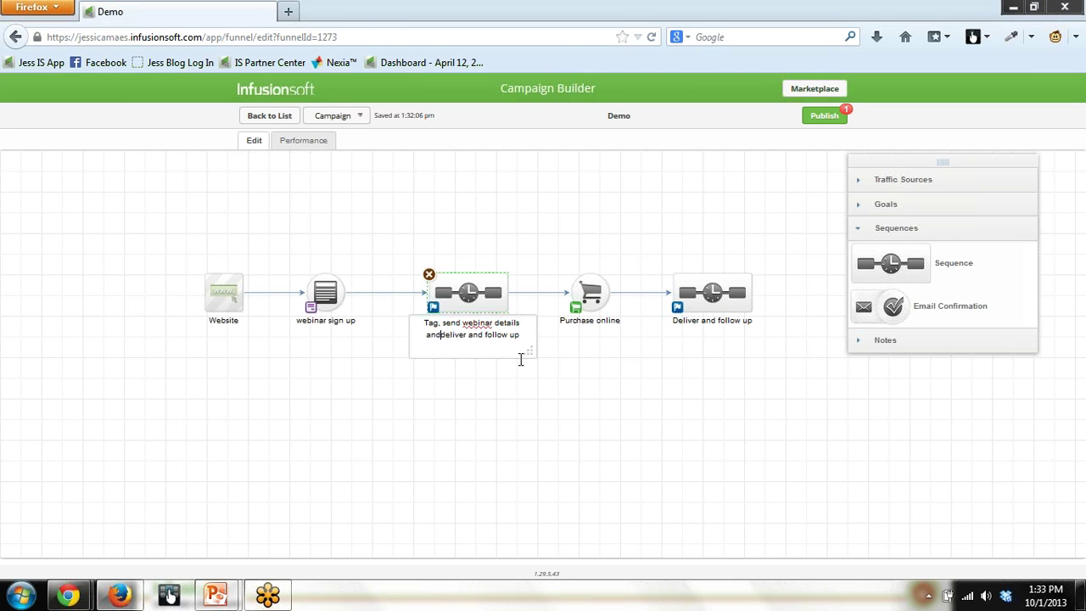
type("inders")
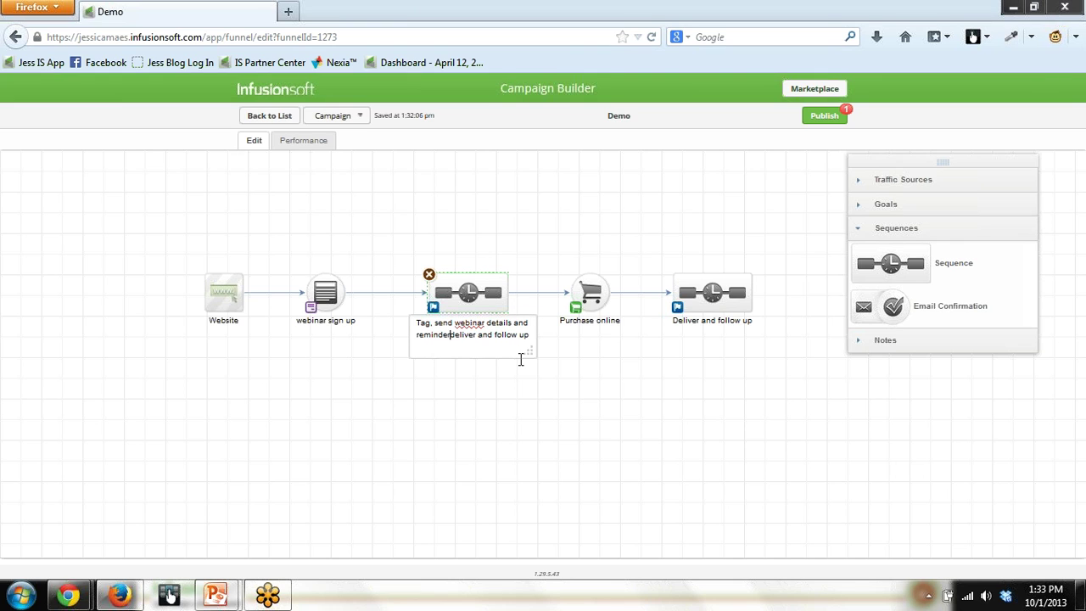
key("Delete")
key("Delete")
key("Delete")
key("Delete")
key("Delete")
key("Delete")
key("Delete")
key("Delete")
key("Delete")
key("Delete")
key("Delete")
key("Delete")
key("Delete")
key("Delete")
key("Delete")
key("Delete")
key("Delete")
key("Delete")
key("Delete")
key("Delete")
key("Delete")
Commit the sequence name, delete Purchase online, and add an Indicate interest goal in its place
left_click(547, 367)
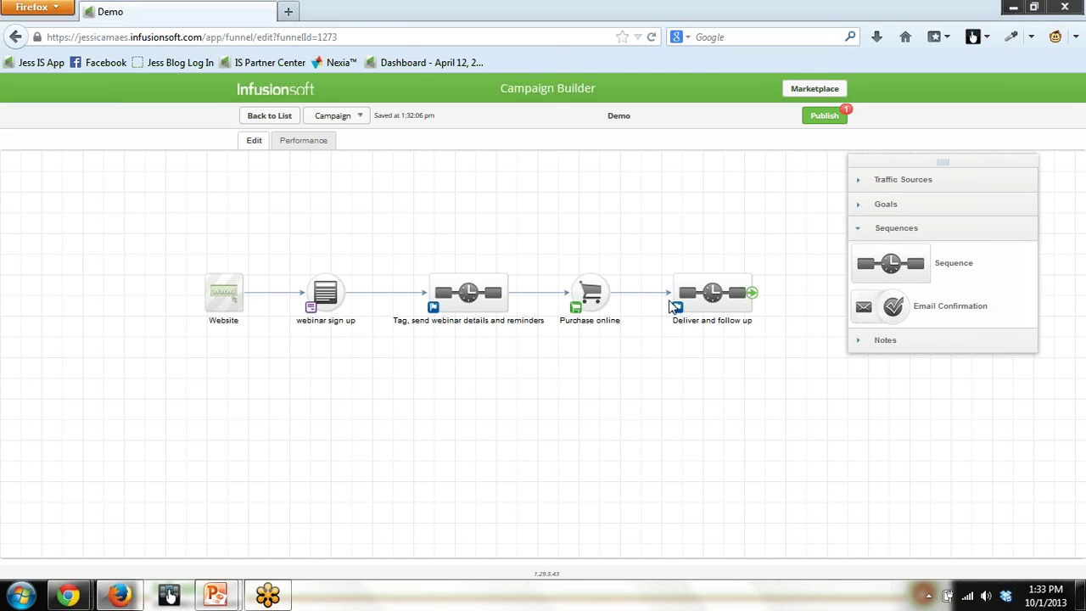
left_click(572, 276)
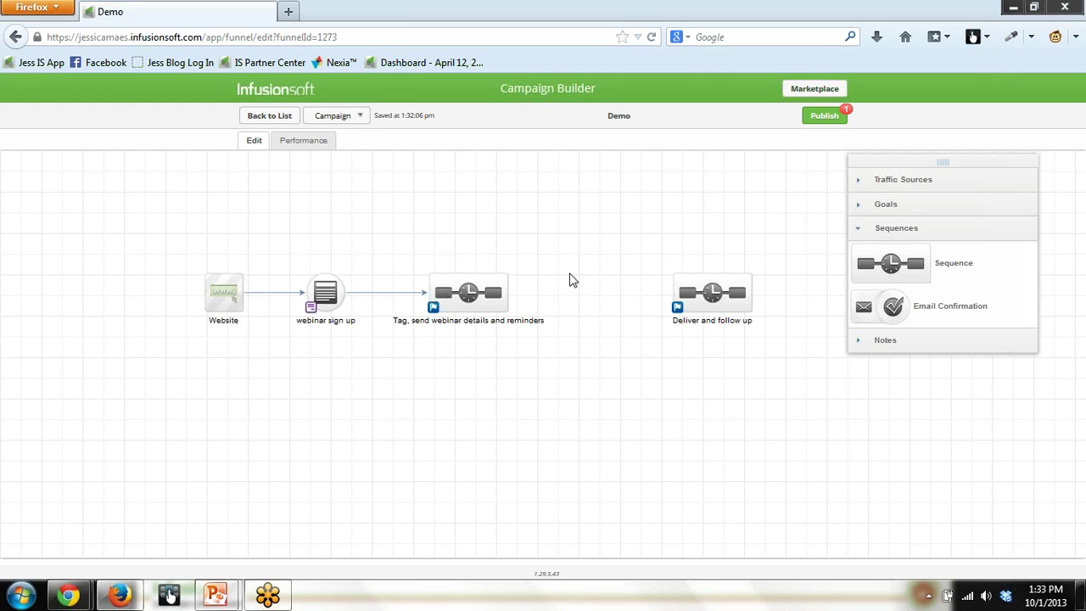
left_click(889, 211)
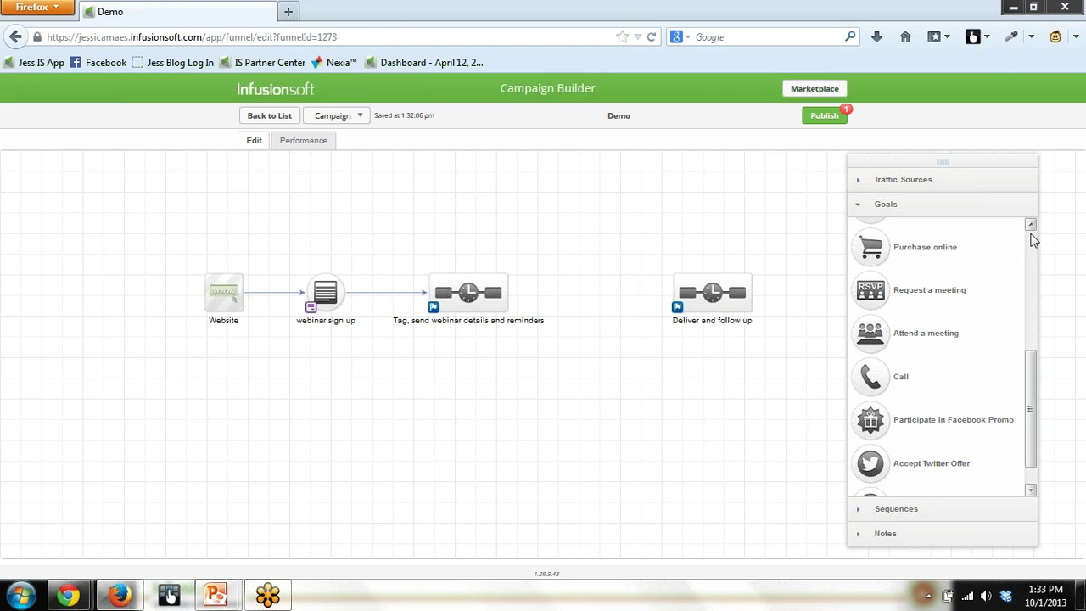
scroll(913, 339, "up", 5)
left_click_drag(869, 454, 593, 284)
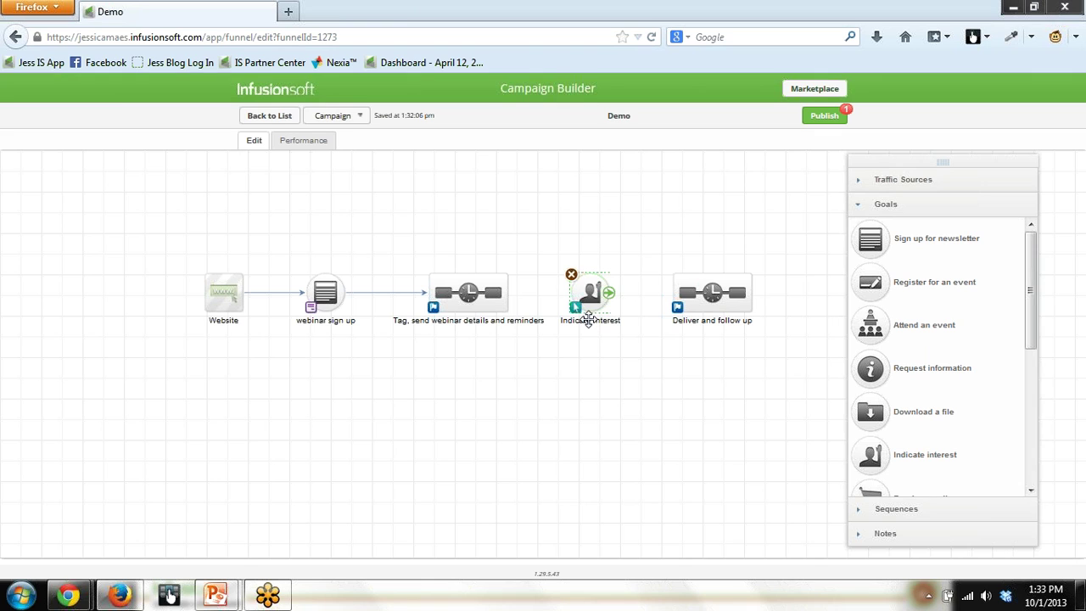
Label the new goal 'Link clicked' and connect the webinar sequence to it
left_click(589, 320)
type("Look cl")
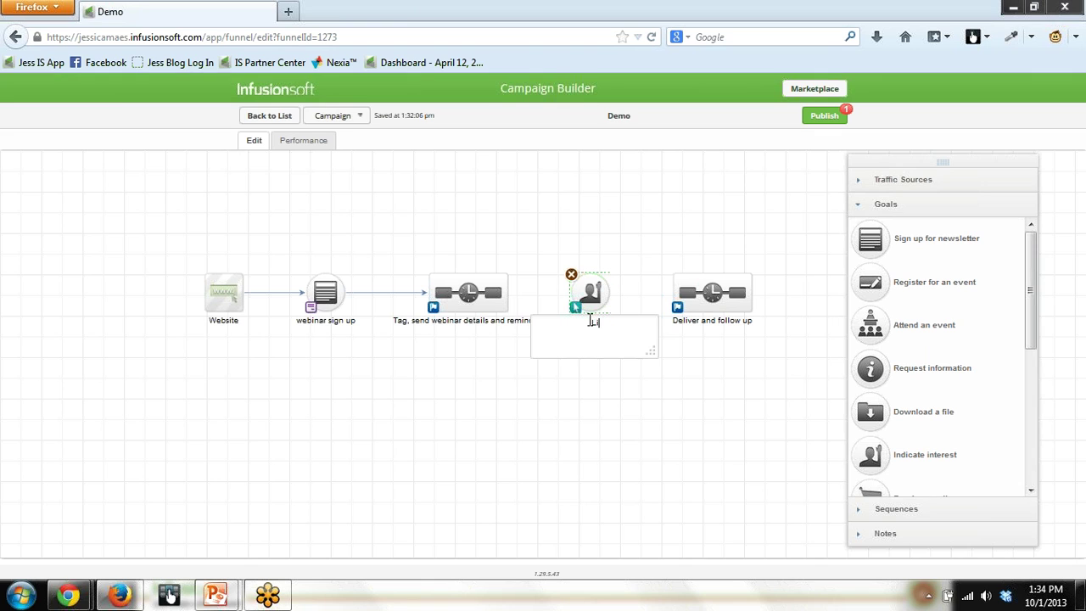
type("icked")
left_click(700, 405)
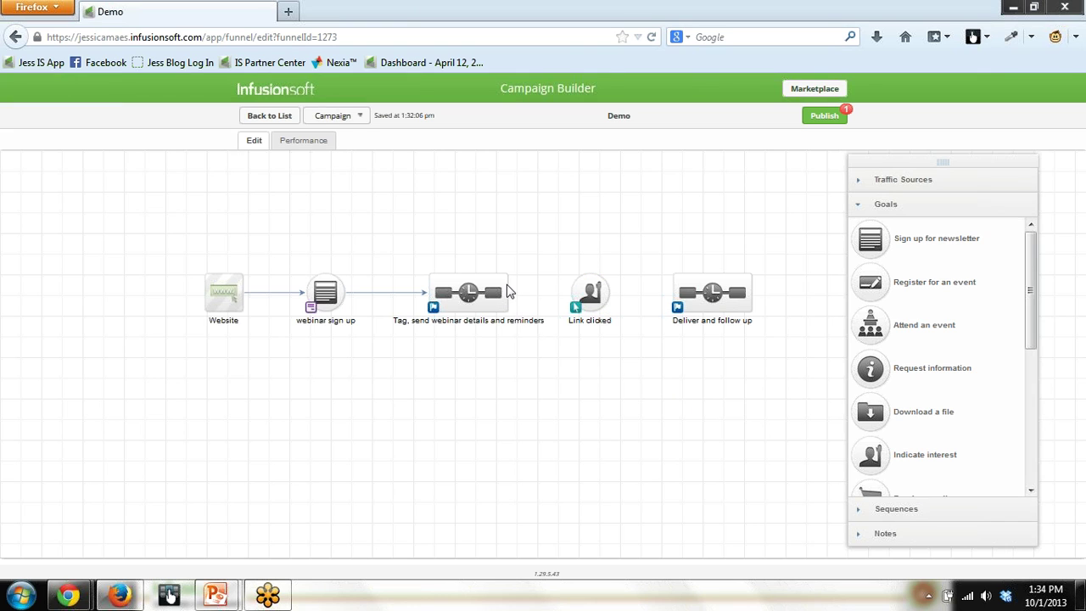
left_click_drag(508, 292, 693, 302)
Change the 'Deliver and follow up' label to 'Tag', then select the Link clicked goal
double_click(717, 322)
type("Tag")
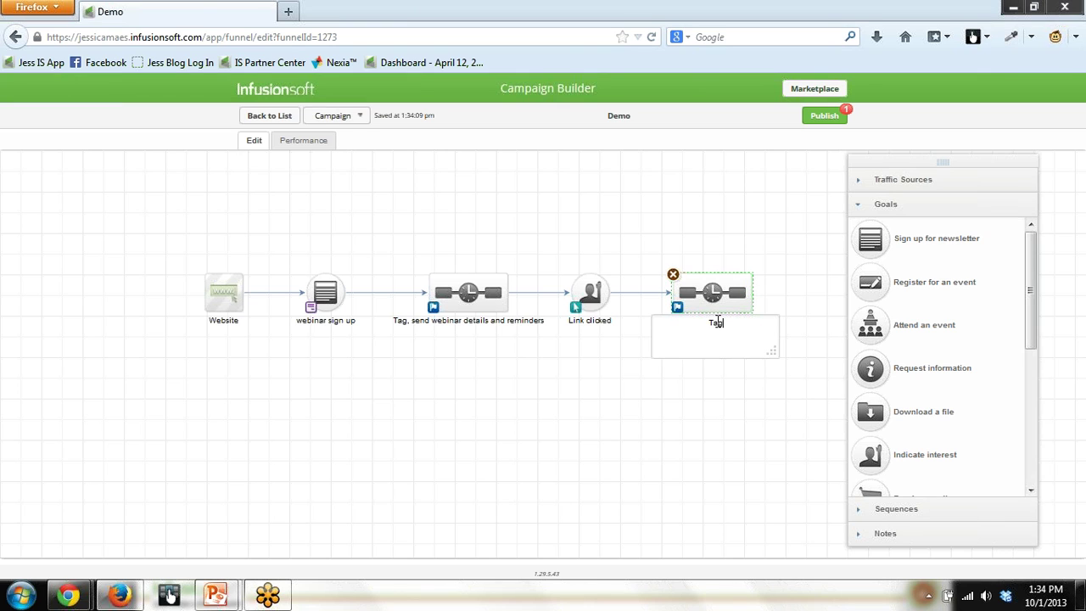
left_click(716, 438)
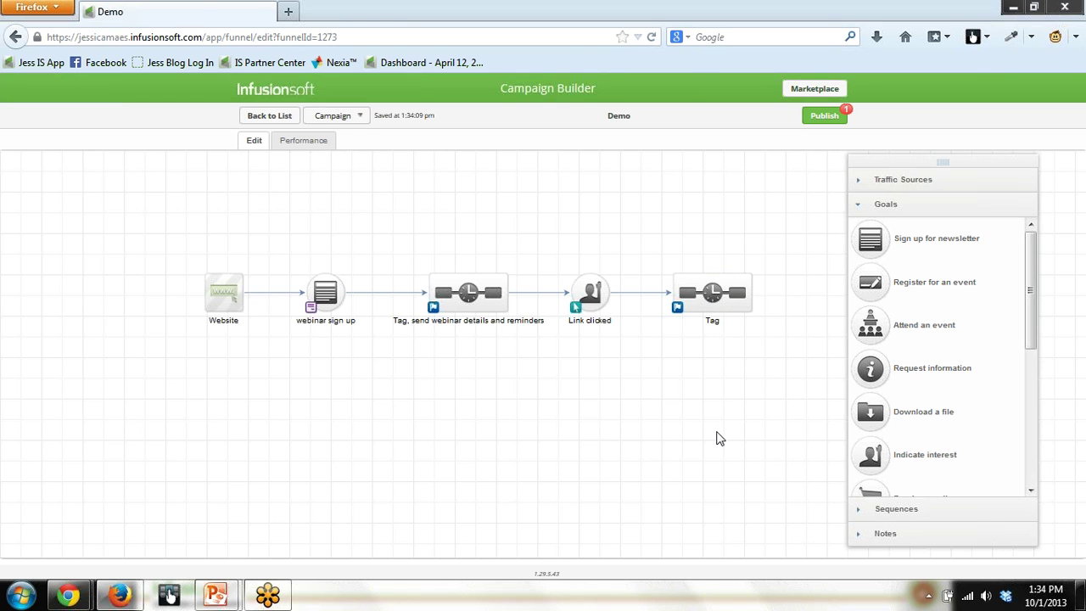
left_click_drag(549, 247, 632, 369)
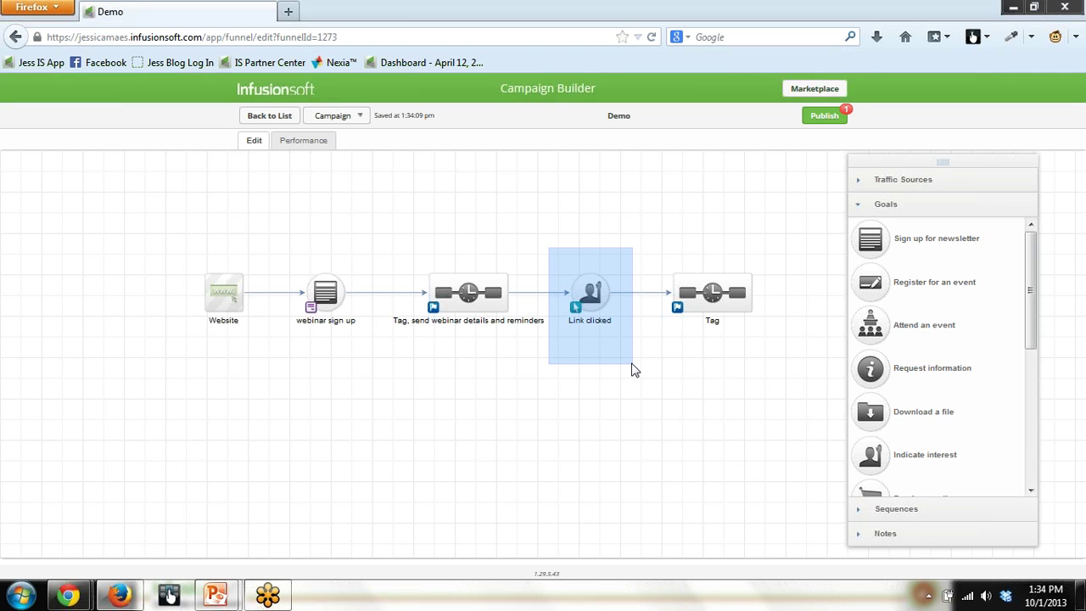
left_click_drag(632, 370, 634, 372)
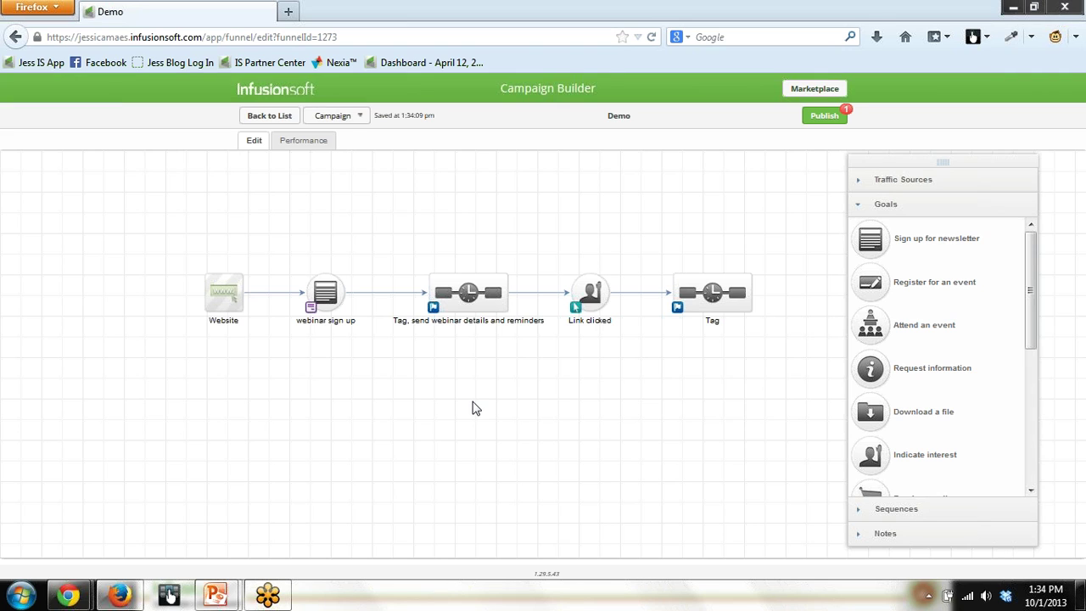
Set the webinar sequence to Runs until completed when the goal is achieved, and save
left_click(433, 309)
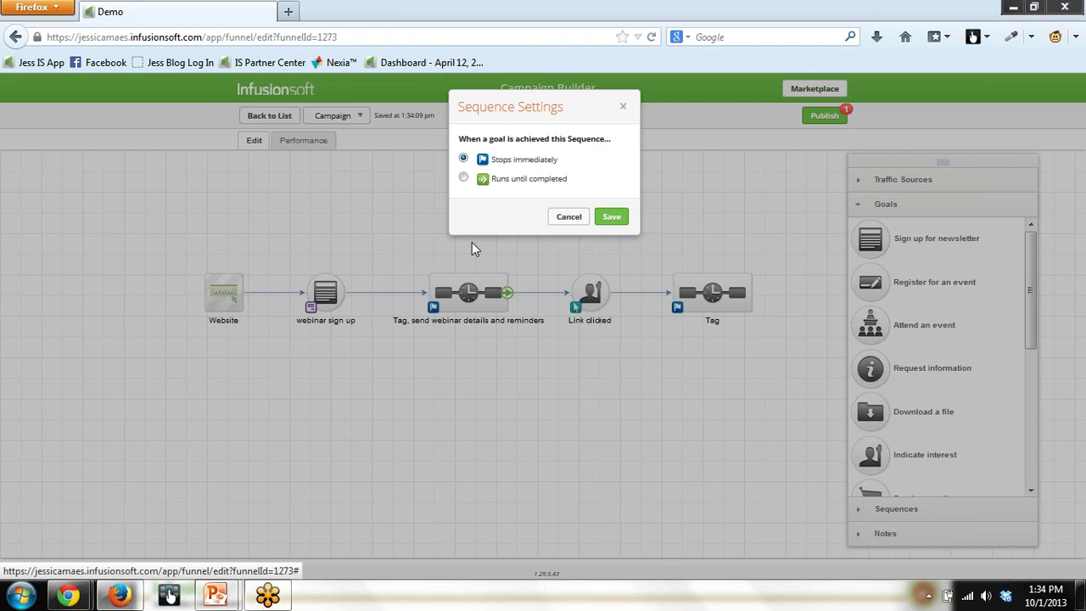
left_click(463, 180)
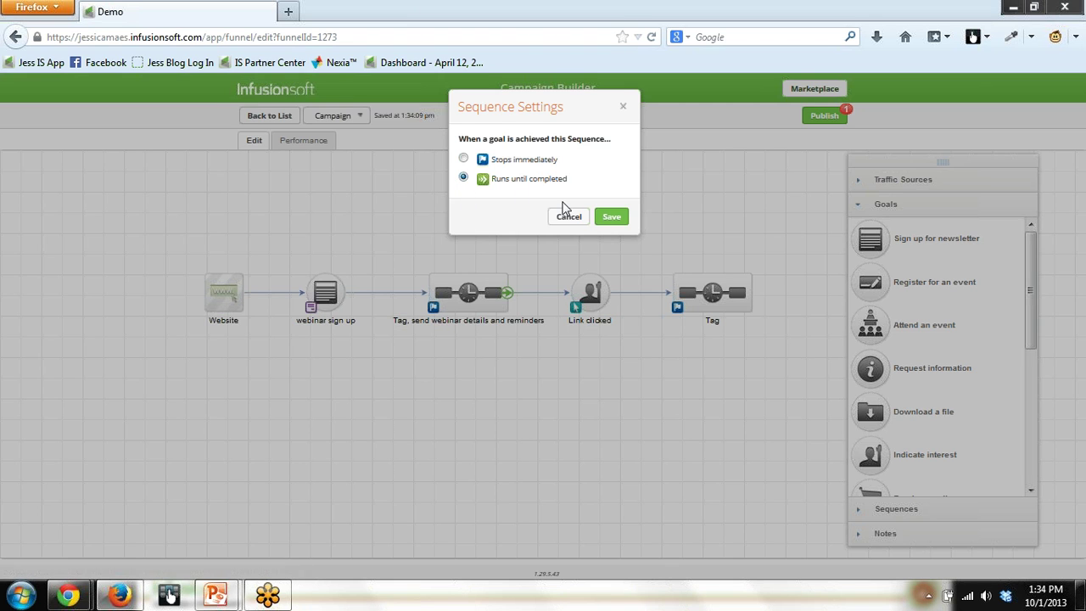
left_click(618, 217)
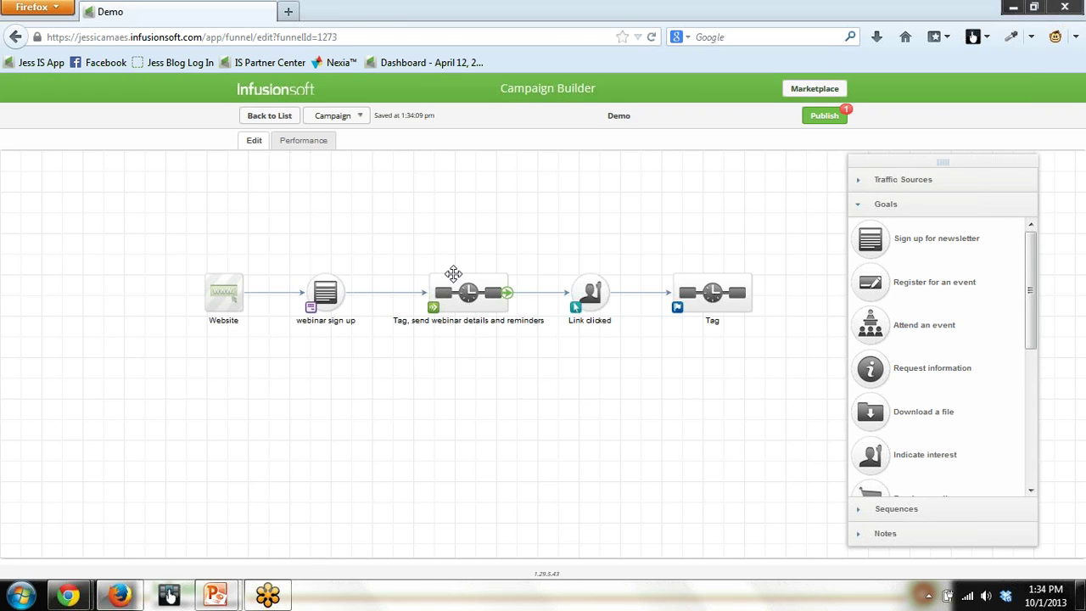
Select the webinar sequence, Link clicked goal and Tag sequence in turn, then clear the selection
left_click_drag(404, 248, 534, 396)
left_click_drag(556, 259, 625, 371)
left_click_drag(646, 230, 789, 396)
left_click_drag(404, 244, 537, 349)
left_click(569, 382)
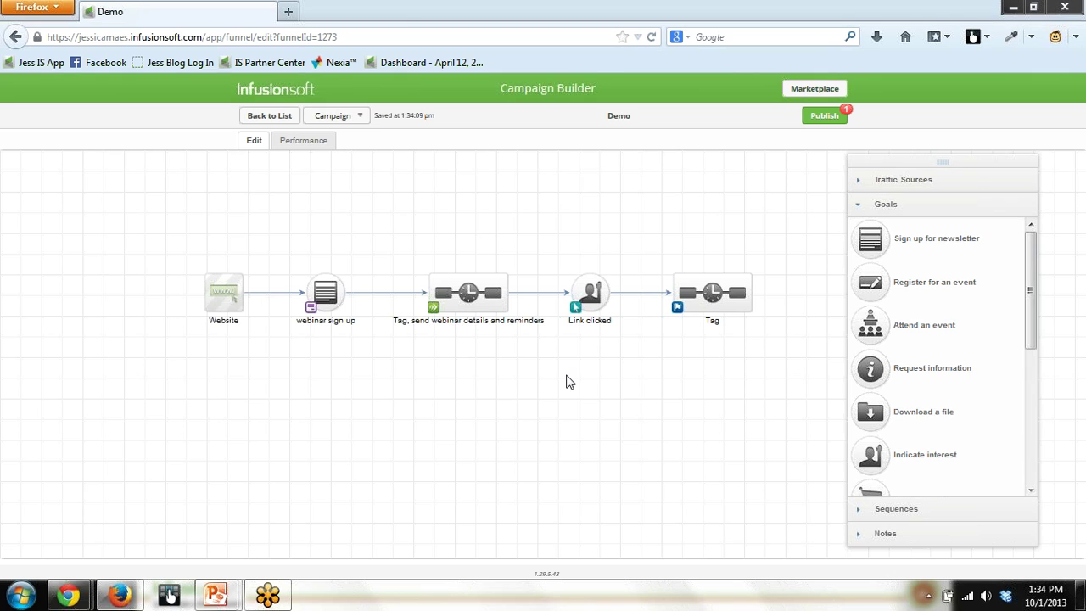